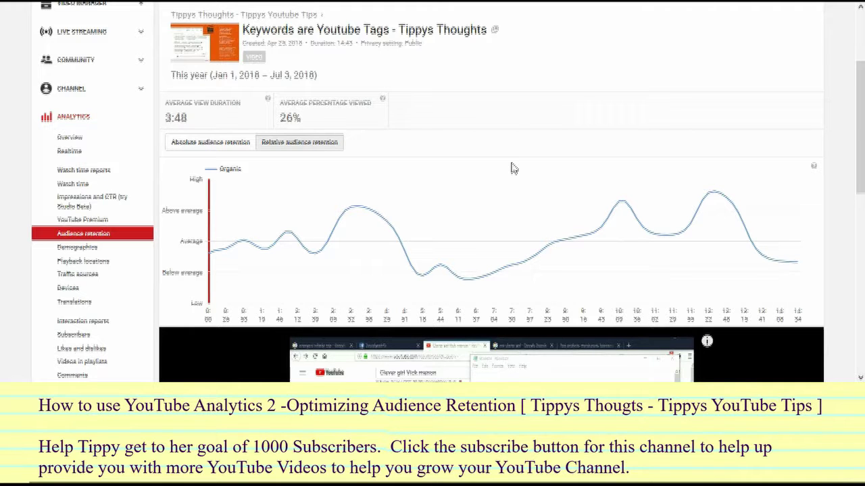
# - Scroll down the channel home page to view its uploads
pyautogui.scroll(-1, 511, 168)
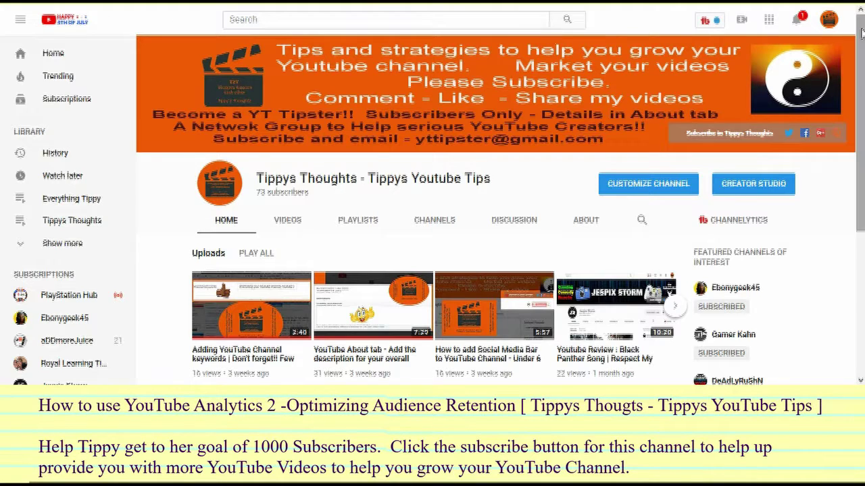
pyautogui.click(831, 21)
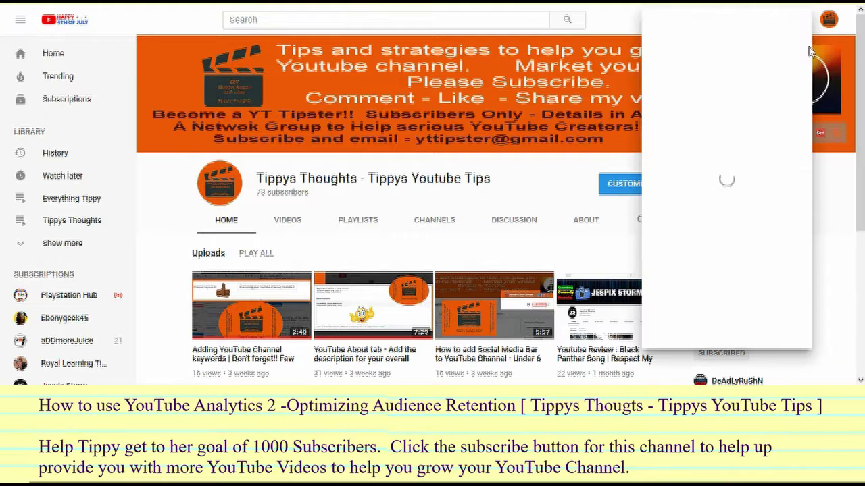
pyautogui.click(831, 22)
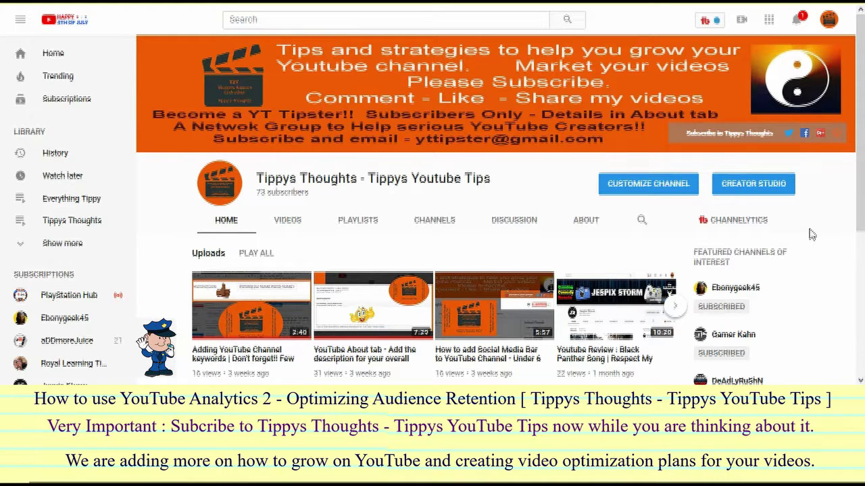
pyautogui.click(263, 319)
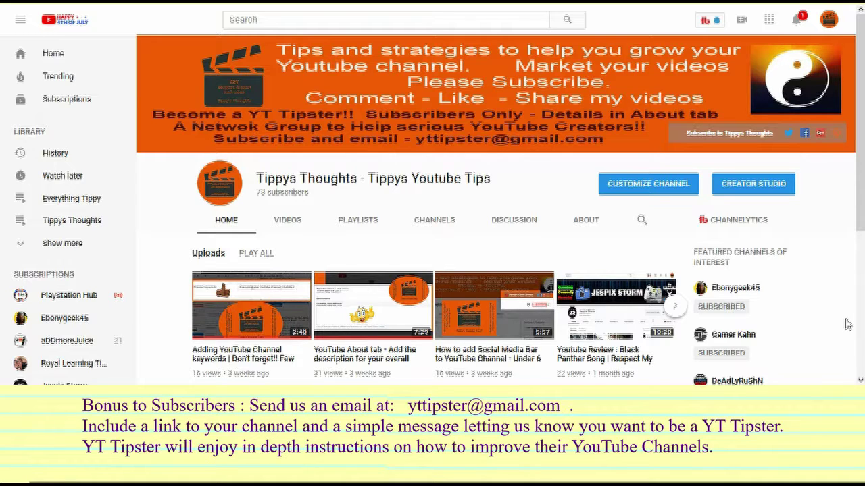
pyautogui.click(582, 221)
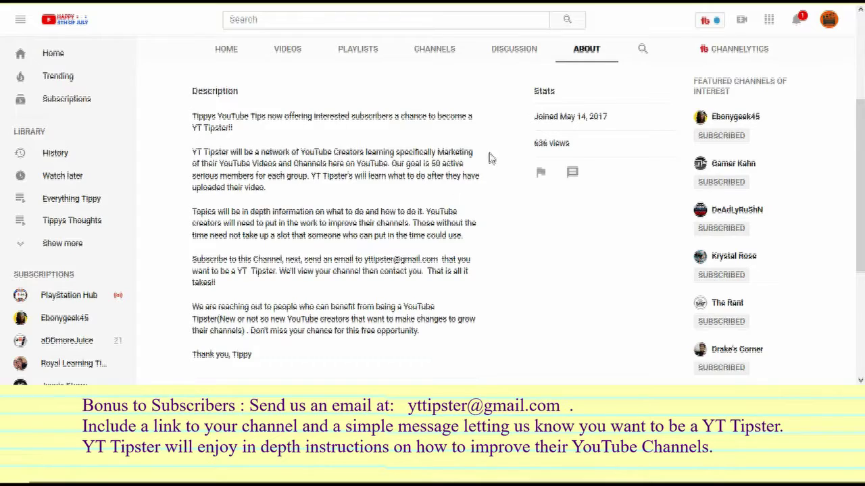
pyautogui.scroll(-1, 493, 156)
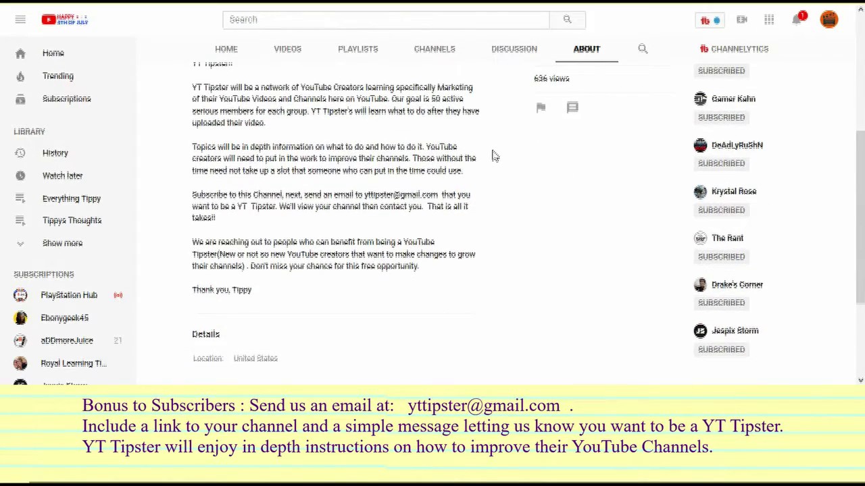
pyautogui.scroll(2, 493, 156)
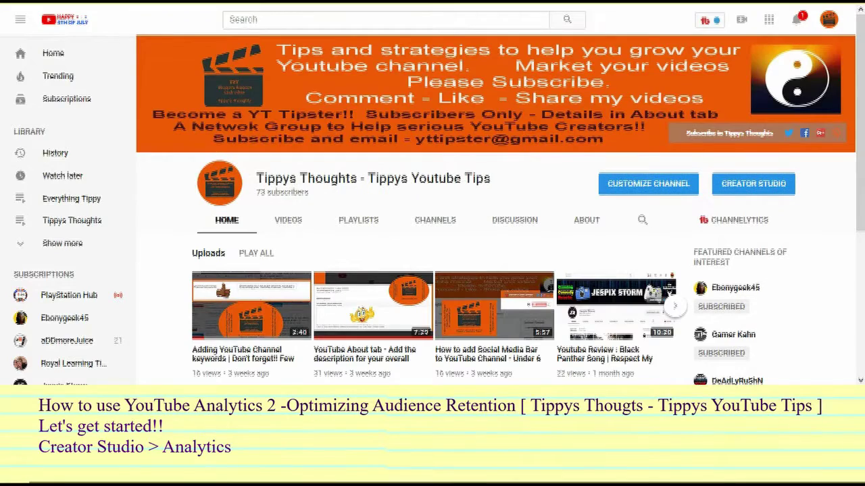
pyautogui.click(767, 184)
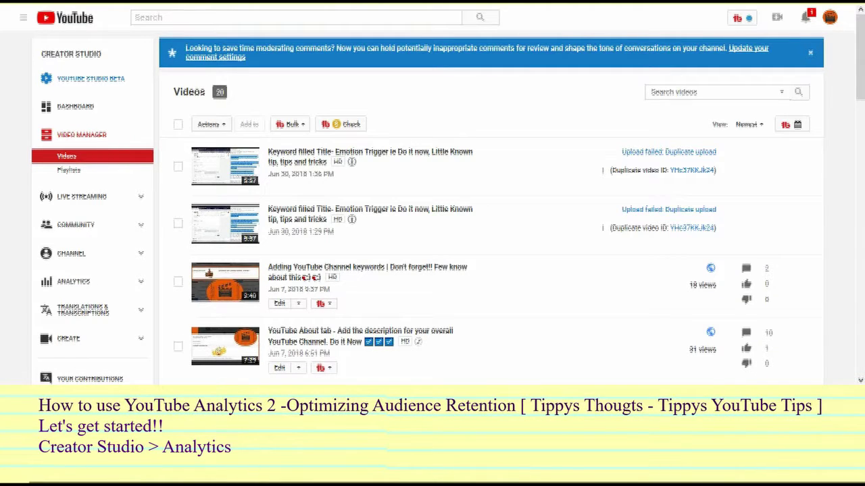
# - Open channel Analytics, scroll past the overview charts, and open the Audience retention report
pyautogui.click(88, 289)
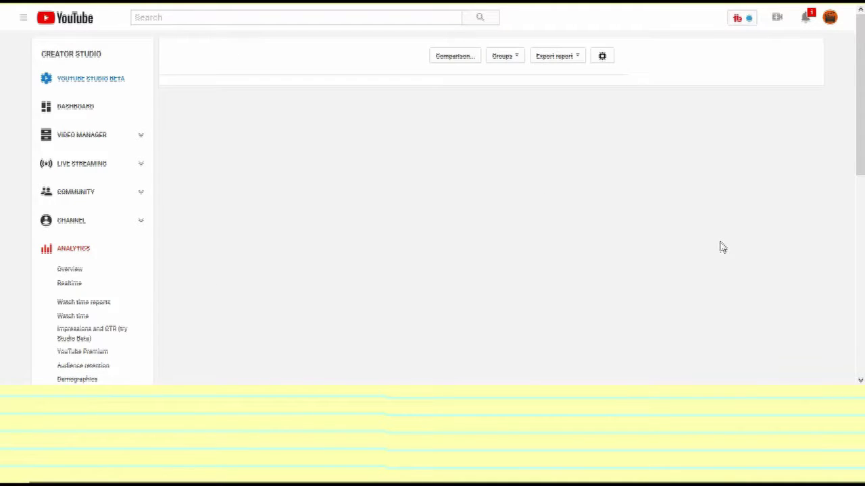
pyautogui.scroll(-3, 32, 165)
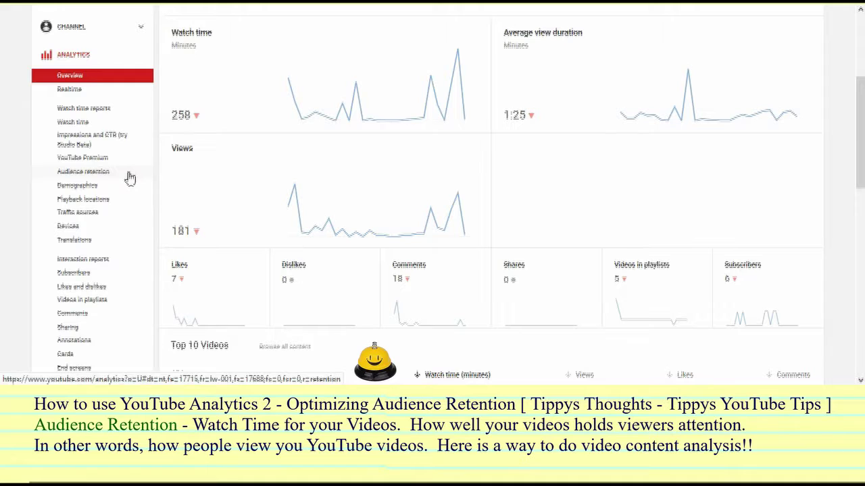
pyautogui.click(103, 175)
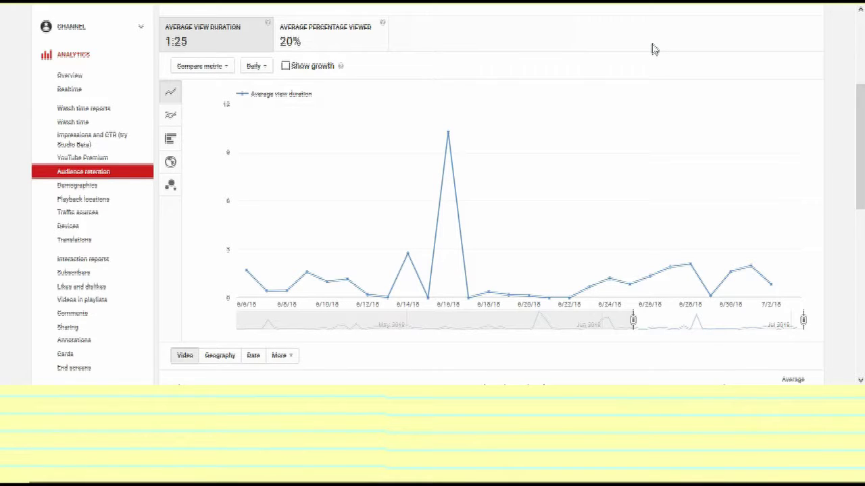
# - Show top videos as a multi-line chart, led by 'Keywords are Youtube Tags' at 47 minutes
pyautogui.click(170, 138)
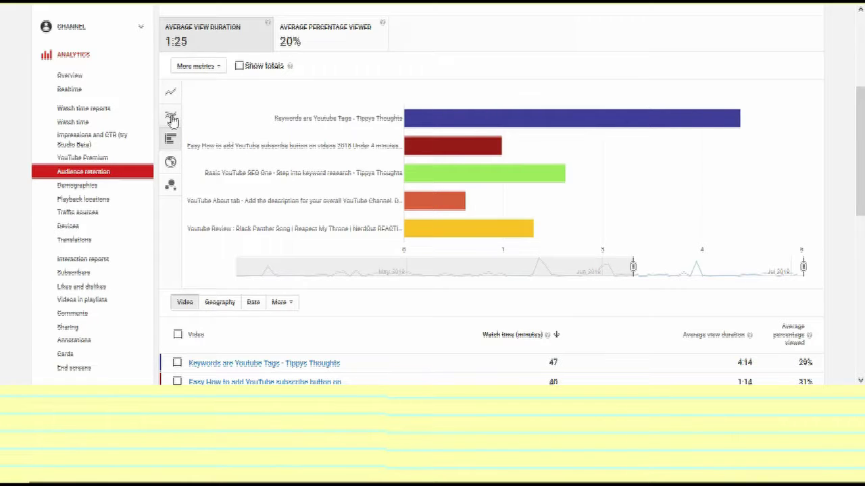
pyautogui.click(173, 120)
pyautogui.scroll(-2, 509, 212)
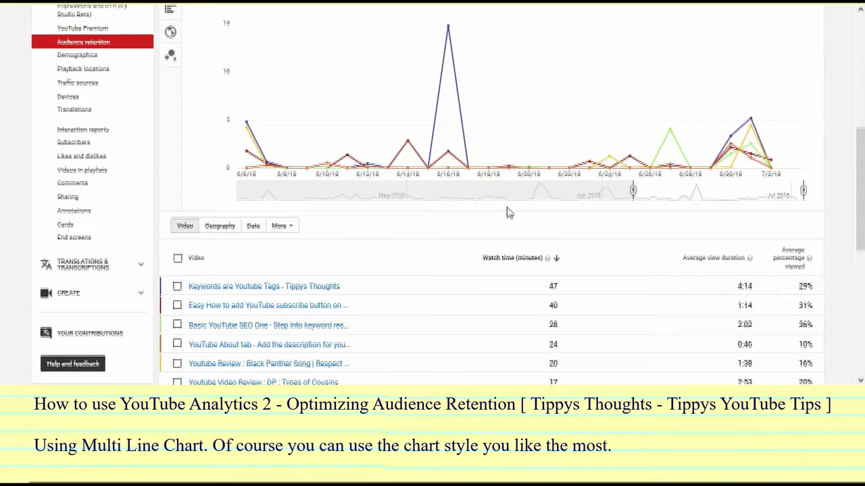
pyautogui.moveTo(665, 162)
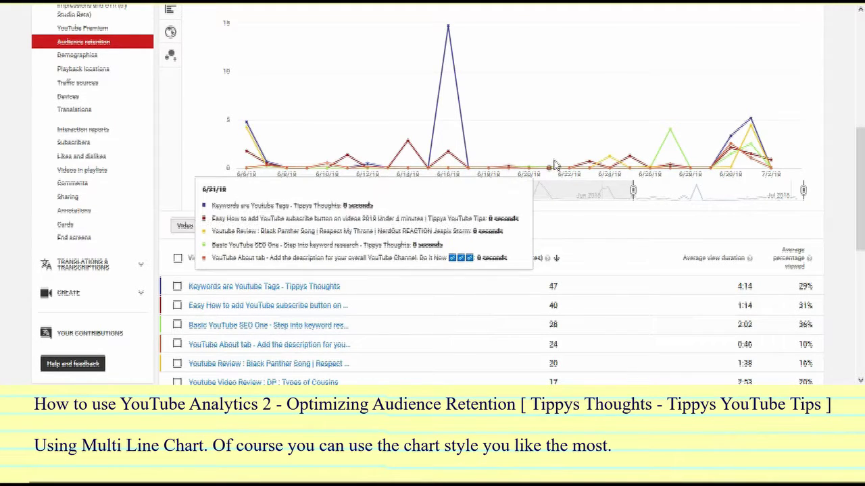
pyautogui.scroll(2, 561, 165)
pyautogui.scroll(-4, 595, 167)
pyautogui.scroll(2, 628, 169)
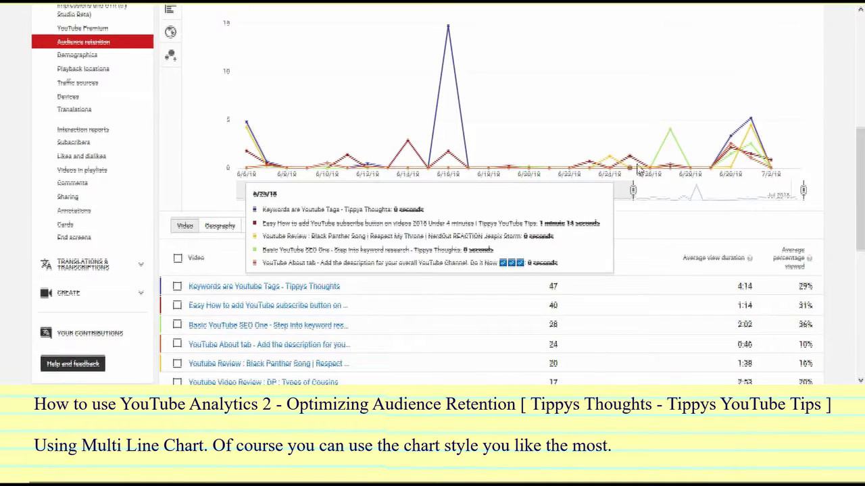
pyautogui.moveTo(631, 162)
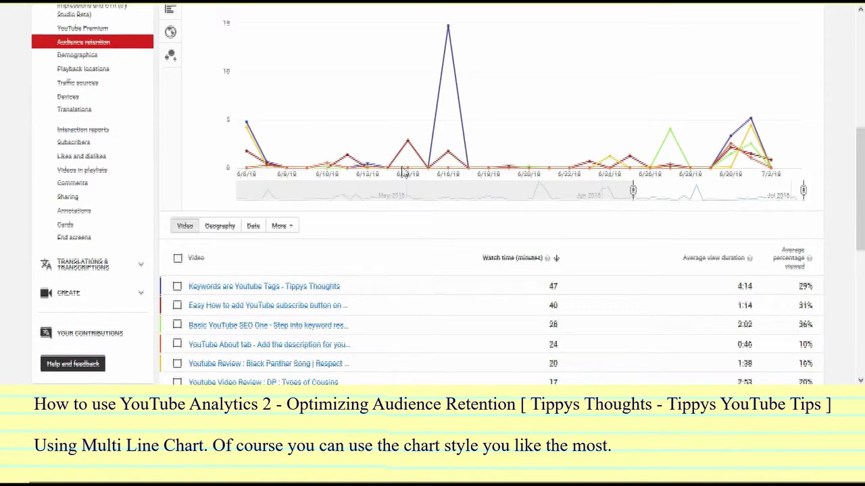
pyautogui.scroll(-1, 382, 298)
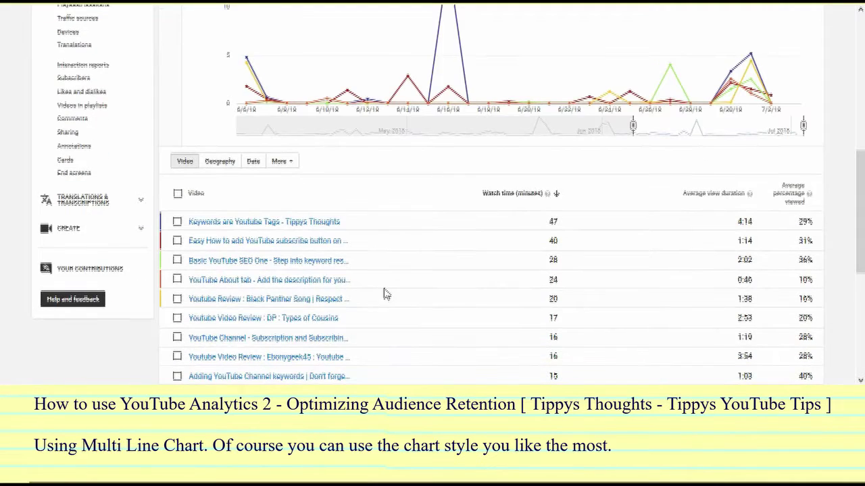
pyautogui.scroll(-1, 385, 294)
pyautogui.scroll(2, 386, 289)
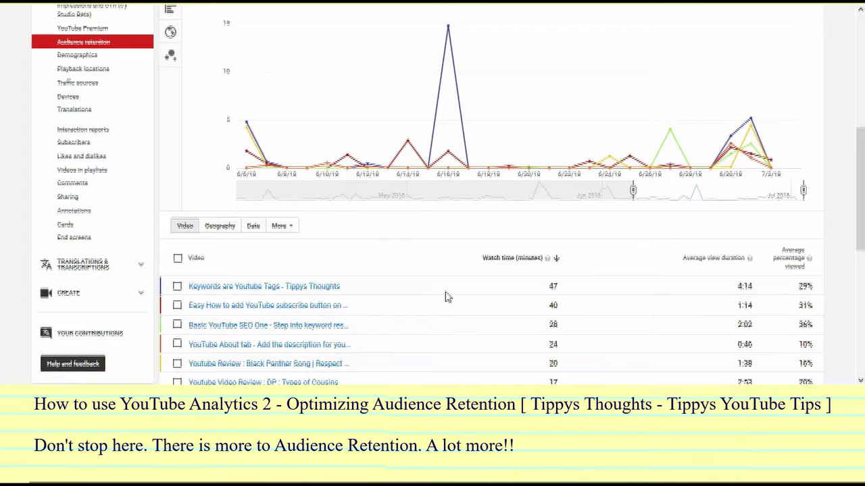
pyautogui.scroll(-4, 446, 297)
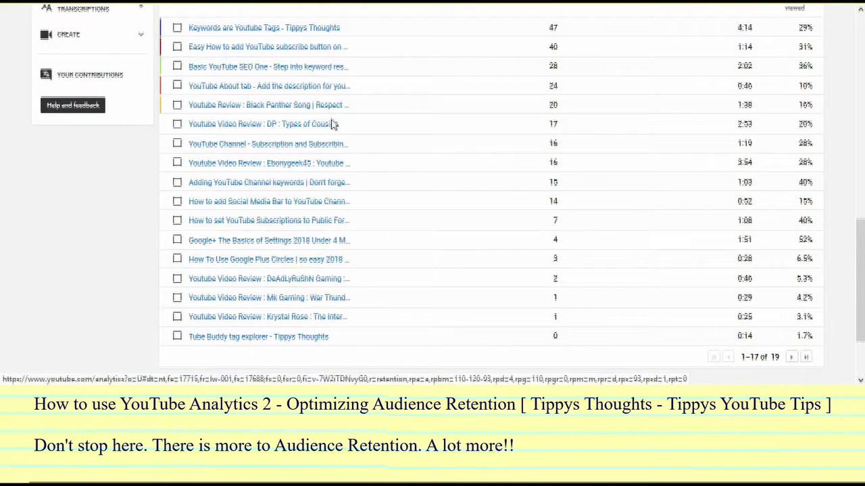
pyautogui.moveTo(312, 285)
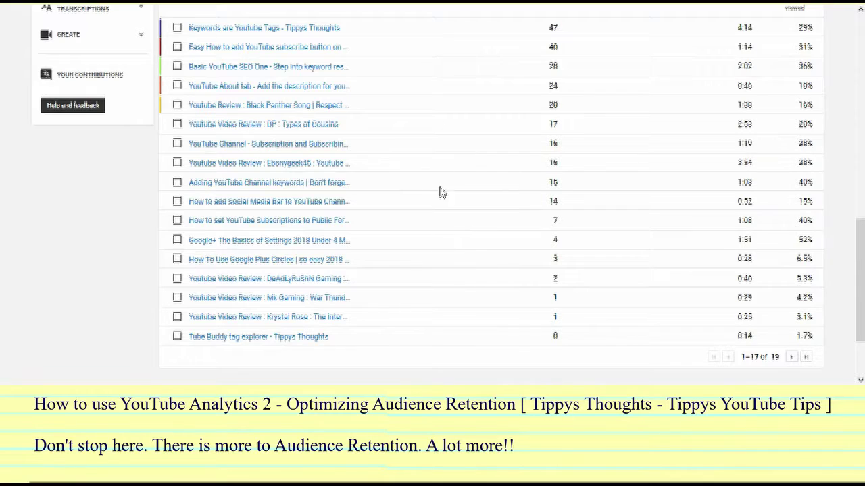
pyautogui.scroll(1, 443, 204)
pyautogui.scroll(-1, 442, 204)
pyautogui.moveTo(305, 32)
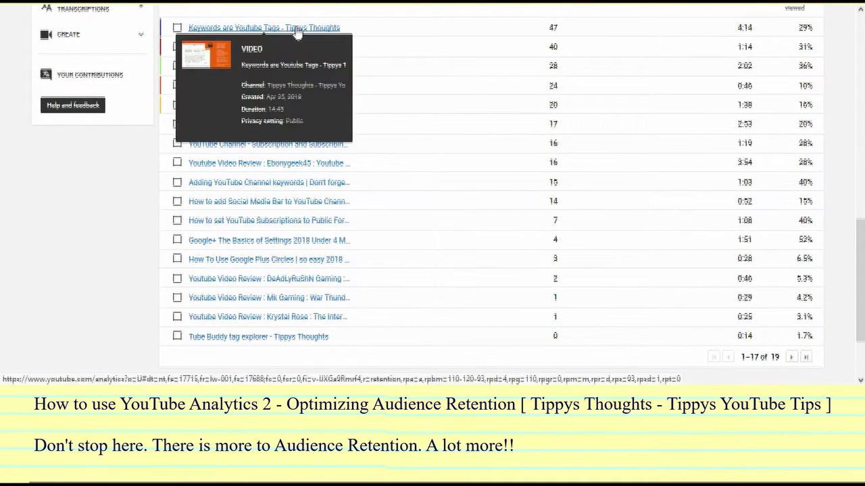
pyautogui.scroll(1, 305, 33)
pyautogui.click(309, 70)
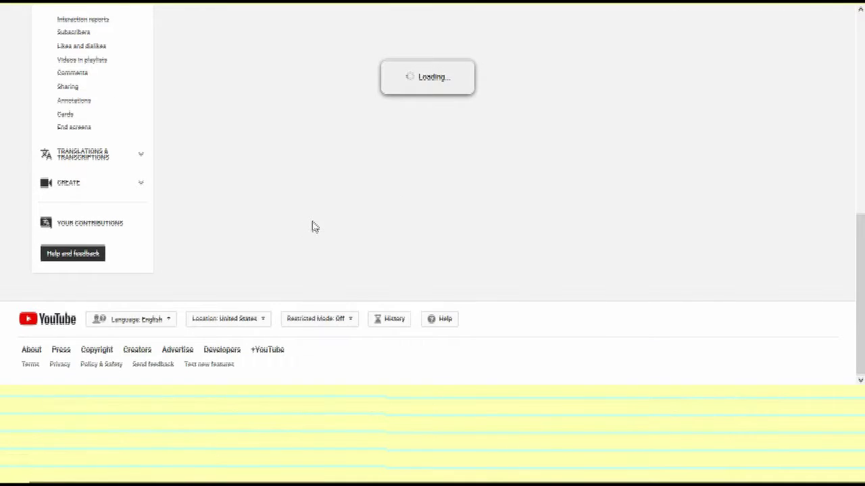
# - Pause the embedded 'Keywords are Youtube Tags' video and close the More videos overlay
pyautogui.scroll(-2, 209, 247)
pyautogui.scroll(1, 223, 240)
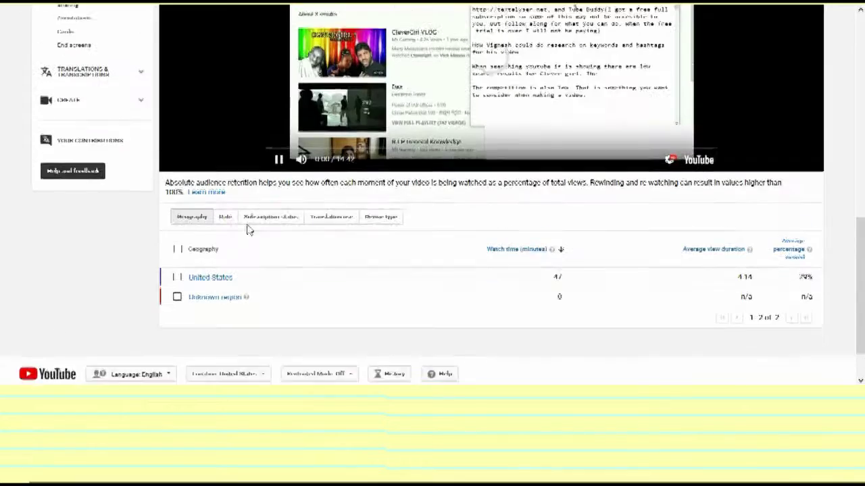
pyautogui.click(277, 169)
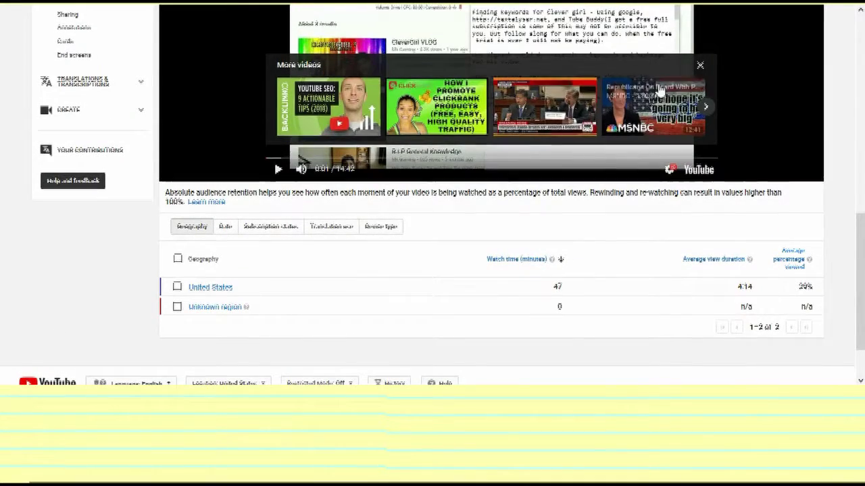
pyautogui.click(700, 65)
# - Review the video's retention chart showing 4:14 average view duration and 29% viewed
pyautogui.scroll(5, 704, 182)
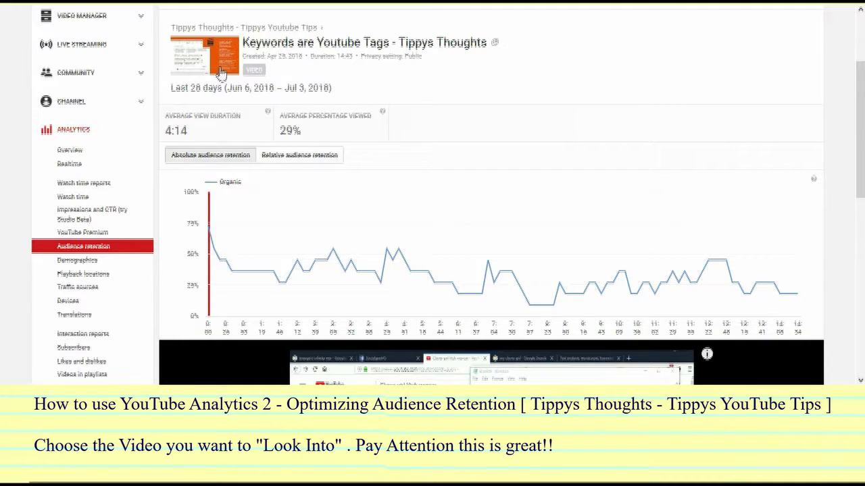
pyautogui.scroll(-1, 470, 56)
pyautogui.moveTo(220, 122)
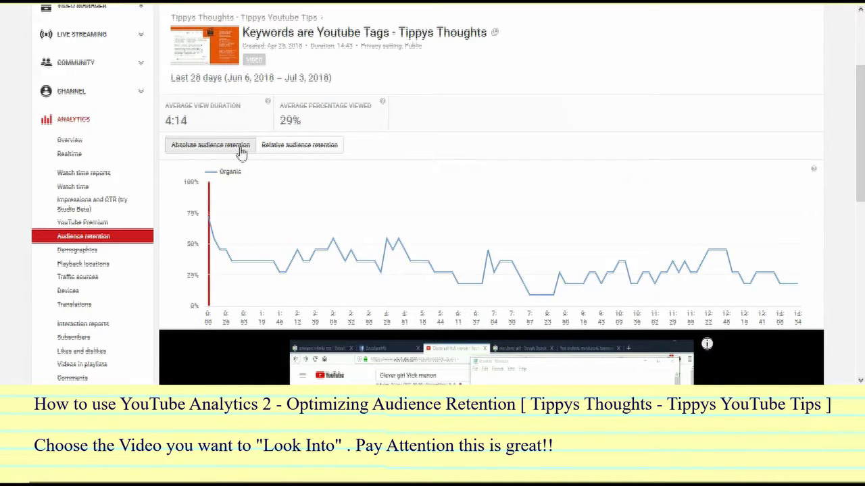
pyautogui.scroll(-6, 242, 155)
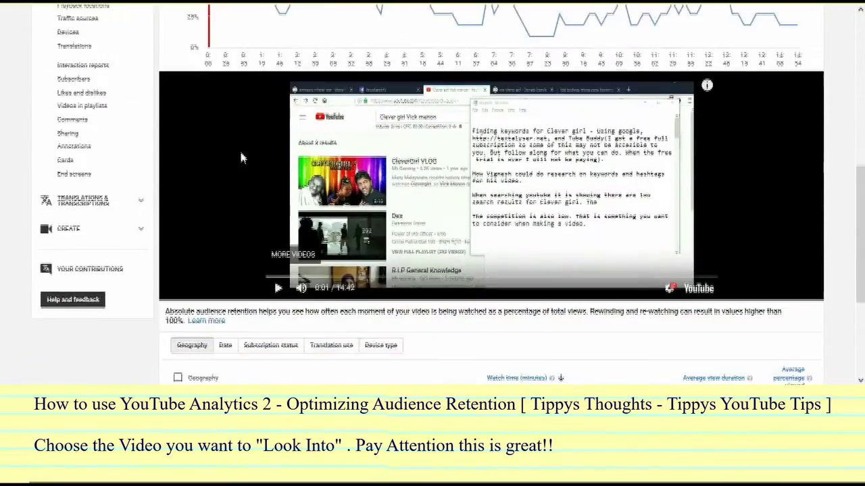
pyautogui.scroll(6, 242, 156)
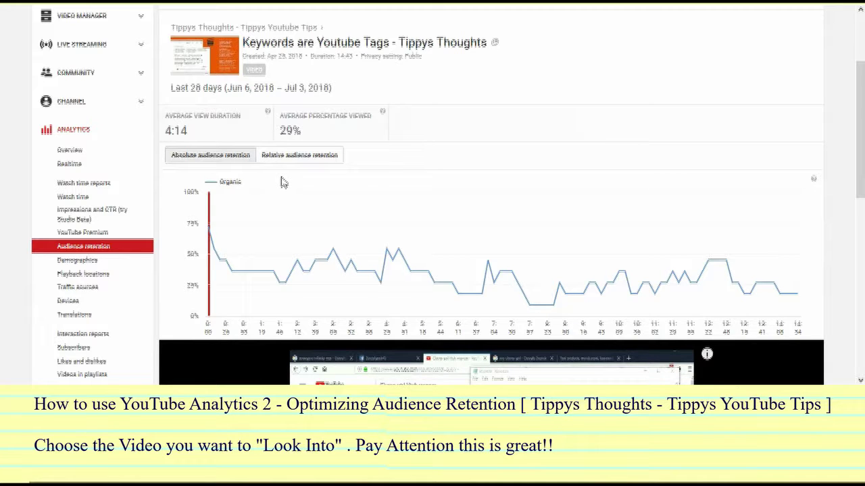
pyautogui.scroll(-4, 320, 256)
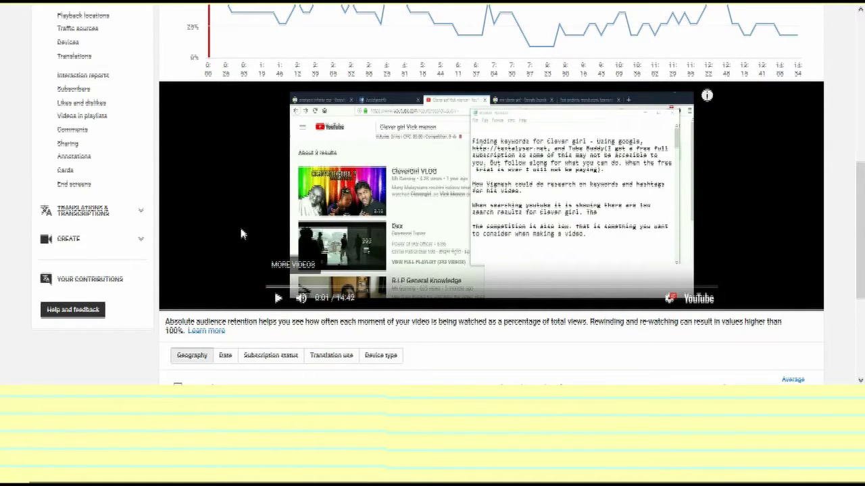
pyautogui.scroll(3, 246, 196)
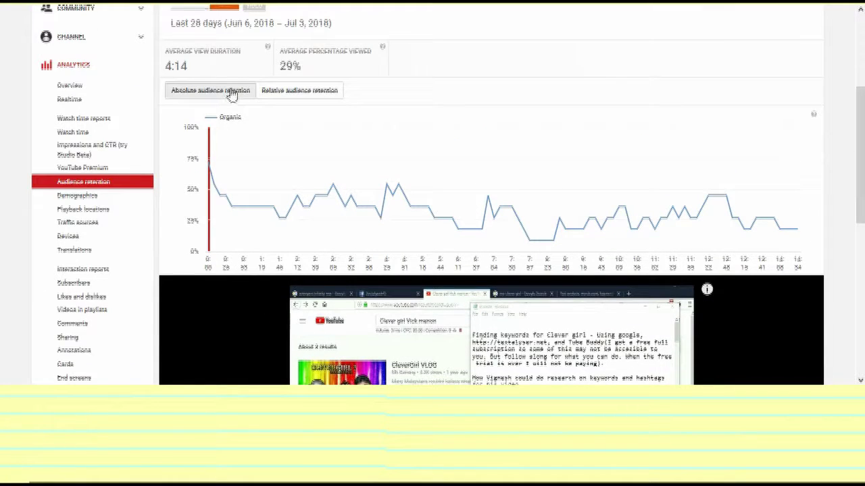
# - Switch the 'Keywords are Youtube Tags' chart to relative audience retention
pyautogui.click(308, 99)
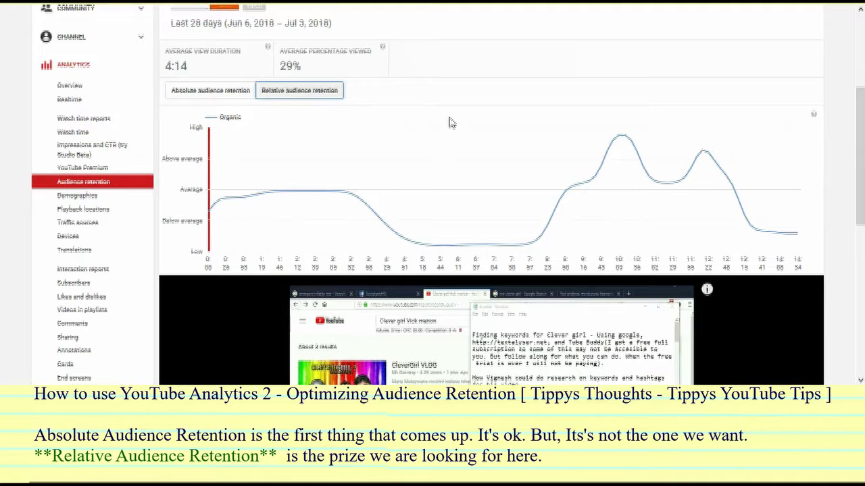
pyautogui.scroll(-1, 760, 118)
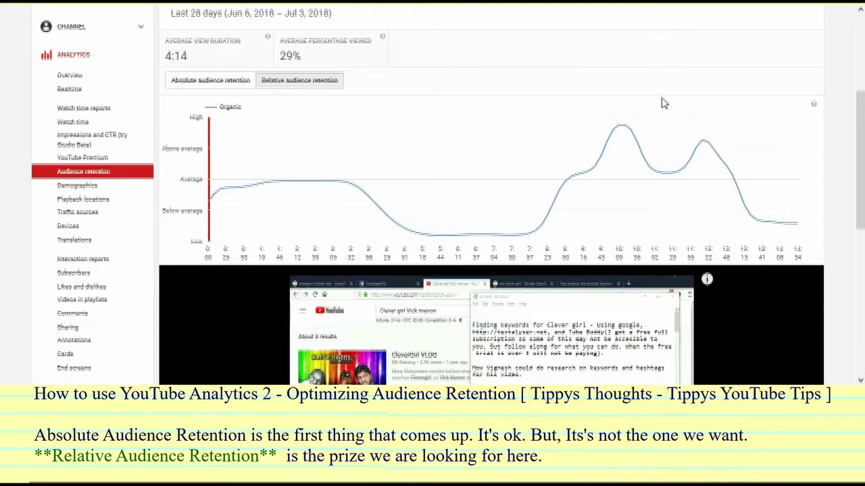
pyautogui.scroll(3, 671, 115)
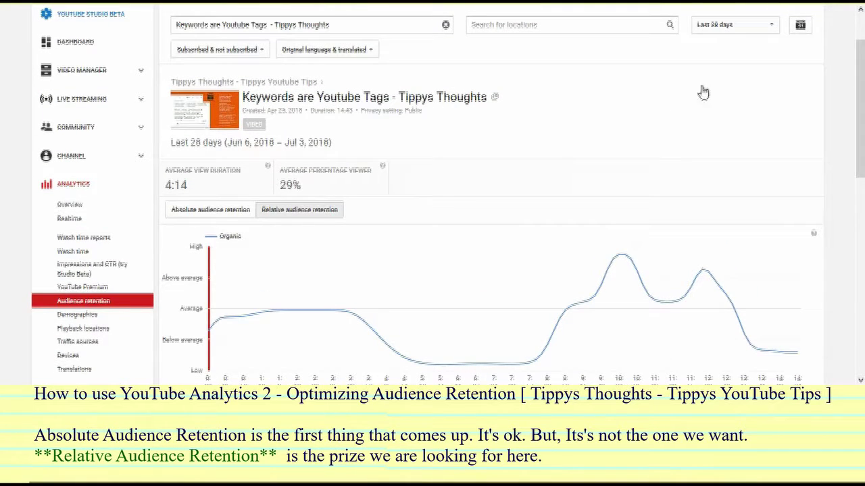
pyautogui.click(772, 28)
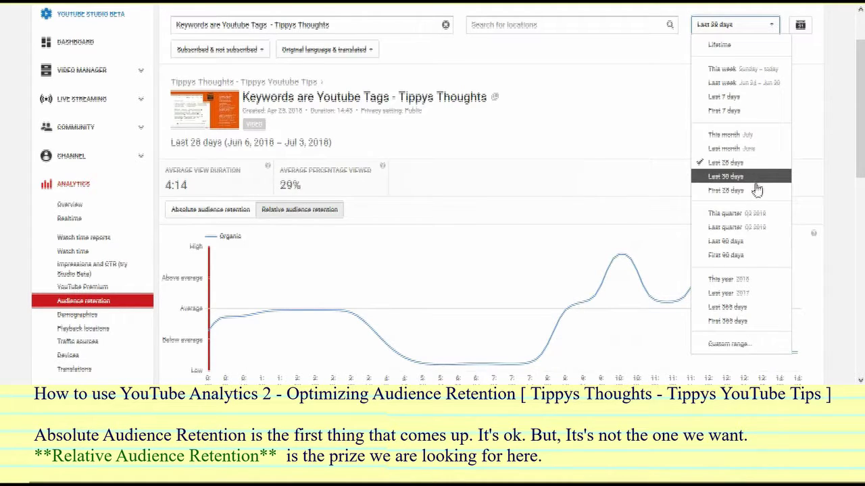
# - Change the date range from Last 28 days to This year (Jan 1 – Jul 3, 2018)
pyautogui.scroll(-1, 756, 189)
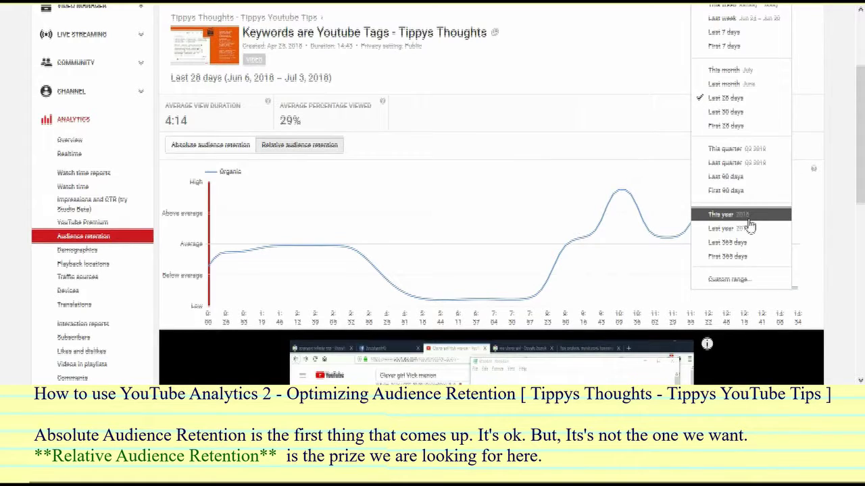
pyautogui.click(748, 218)
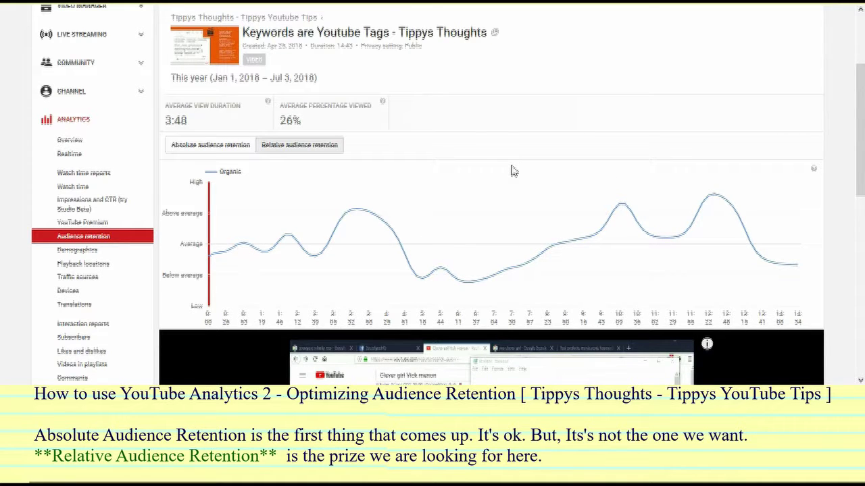
pyautogui.scroll(-3, 512, 171)
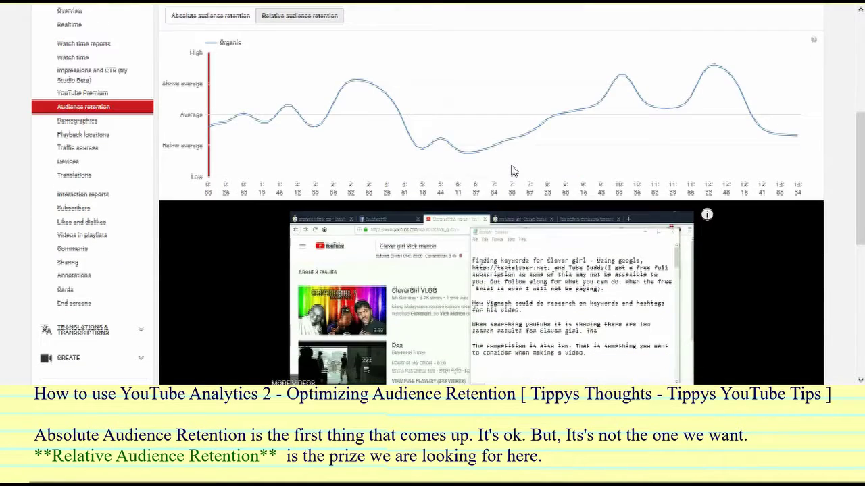